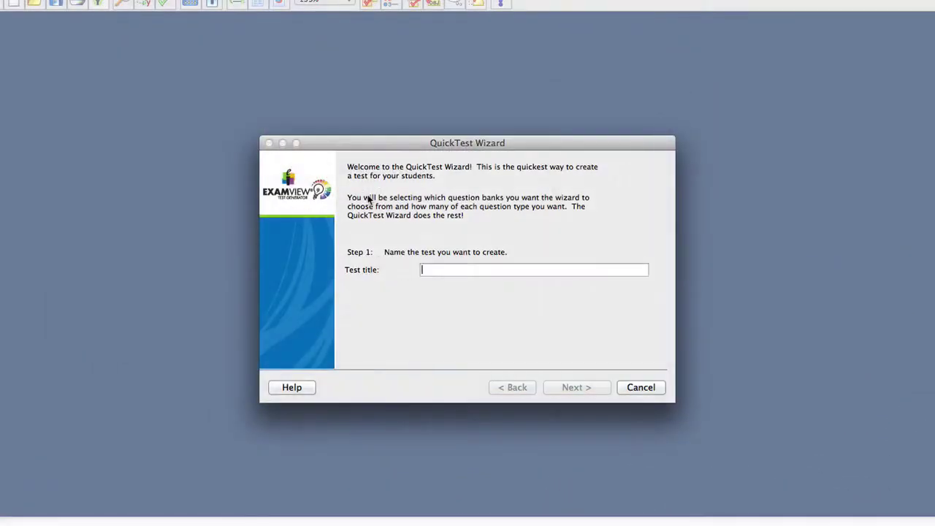
# Step: Begin entering the '2013 Midterm' test title in the QuickTest Wizard
pyautogui.write('2013 M')
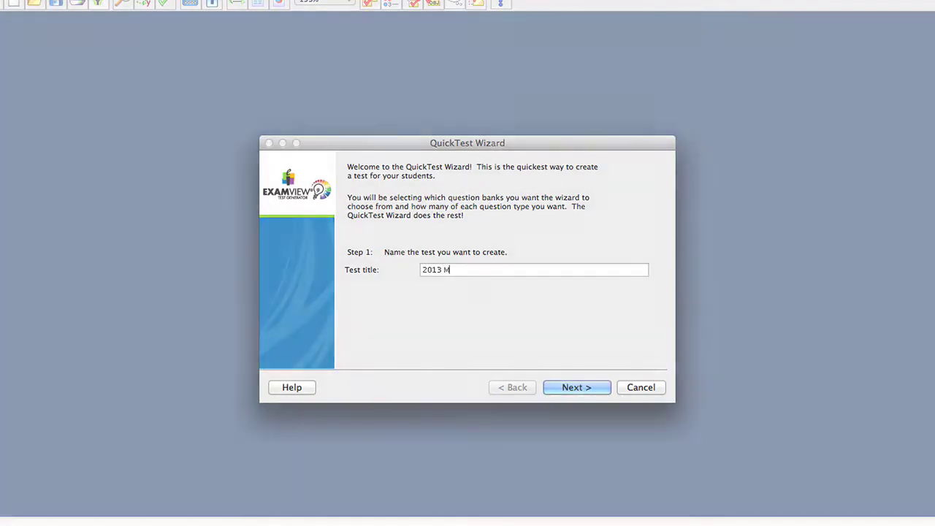
pyautogui.write('id')
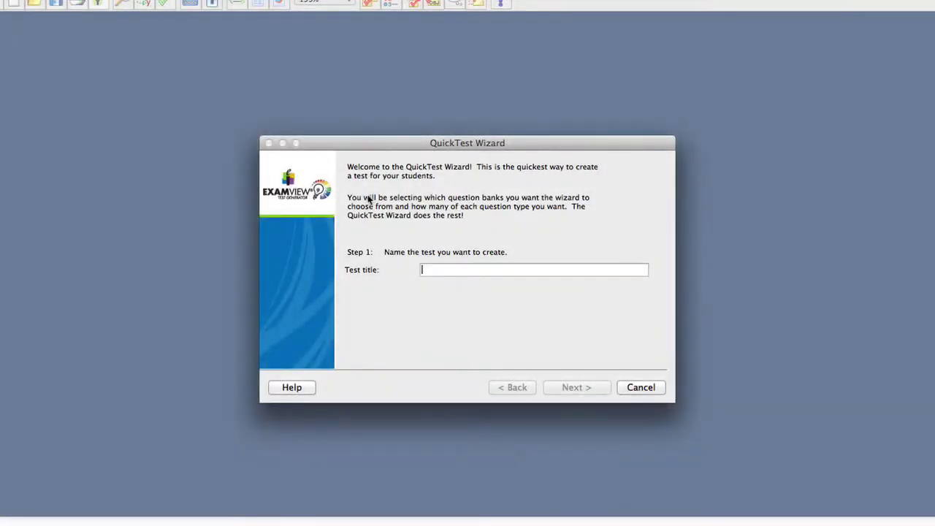
pyautogui.write('2013')
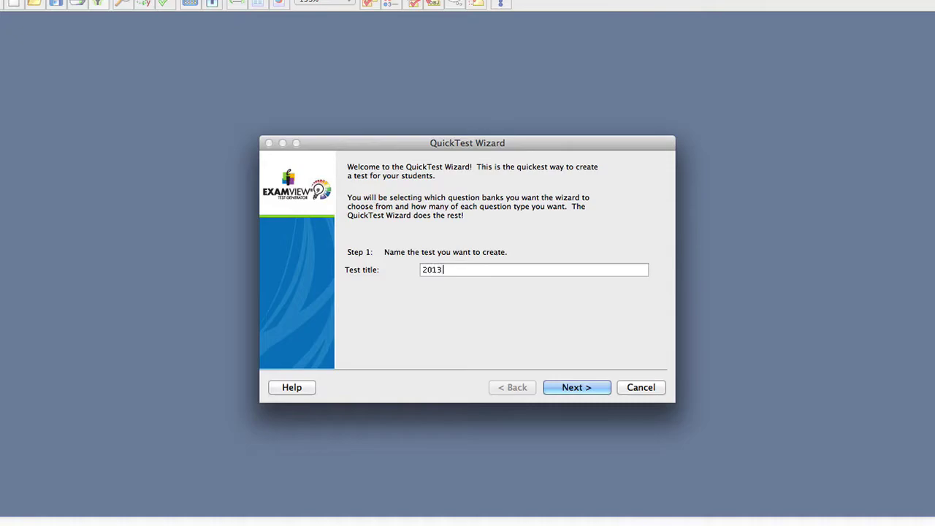
pyautogui.write(' Mi')
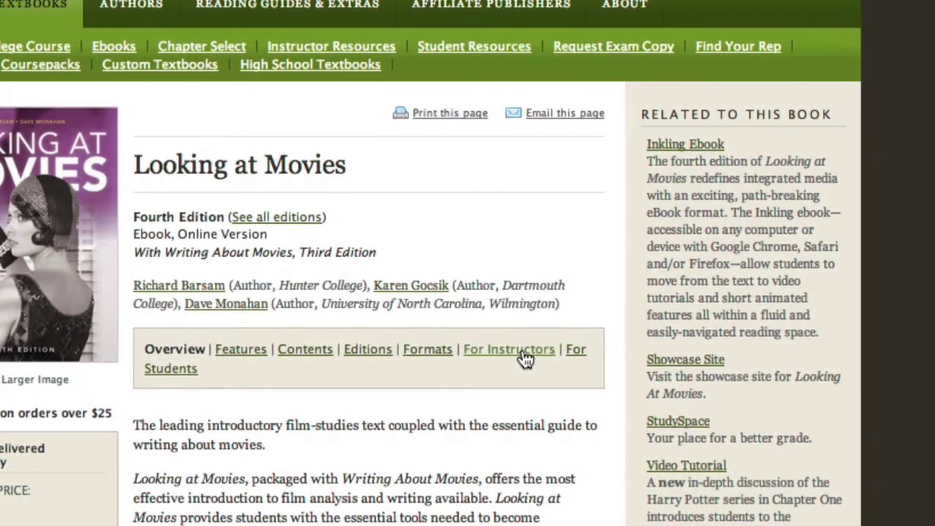
# Step: Download the Looking at Movies ExamView test bank from the instructor resources
pyautogui.click(509, 350)
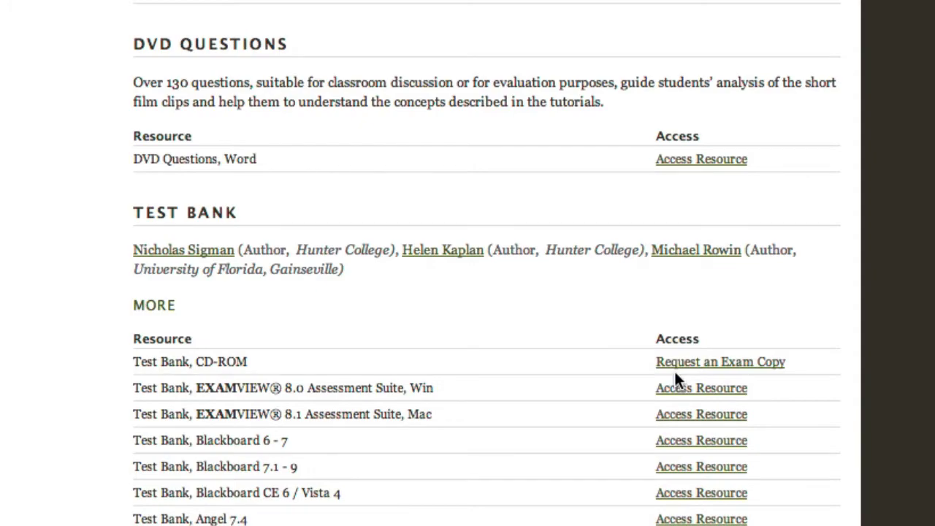
pyautogui.click(676, 386)
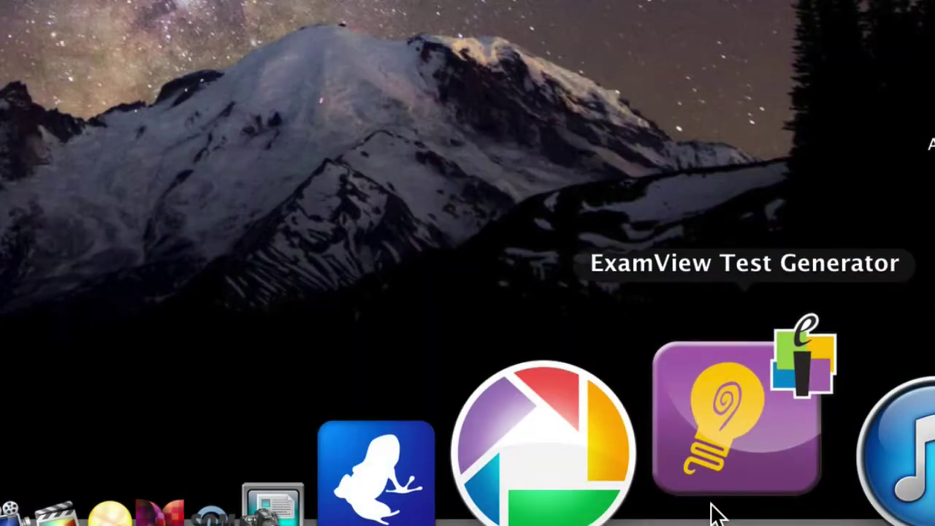
# Step: Launch ExamView, create a wizard test titled '2013 M…', and bring up its export options
pyautogui.click(714, 514)
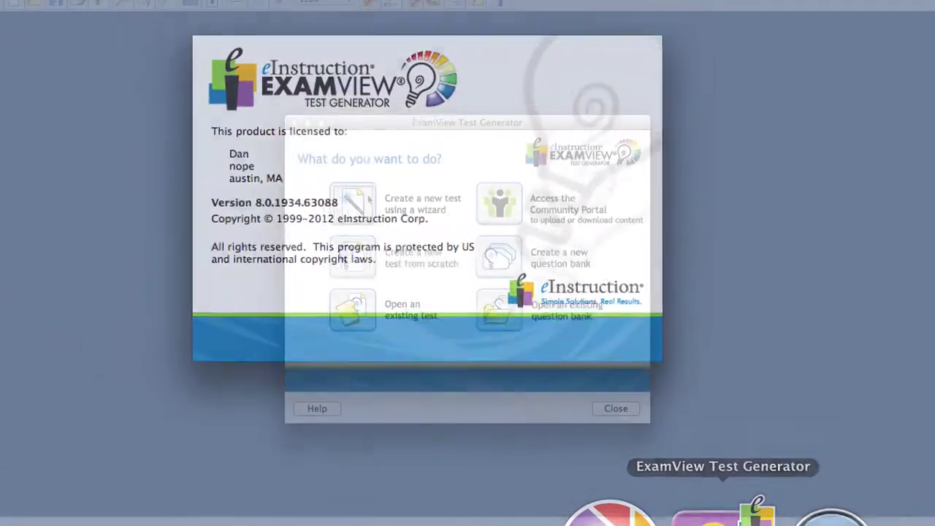
pyautogui.click(369, 200)
pyautogui.write('2')
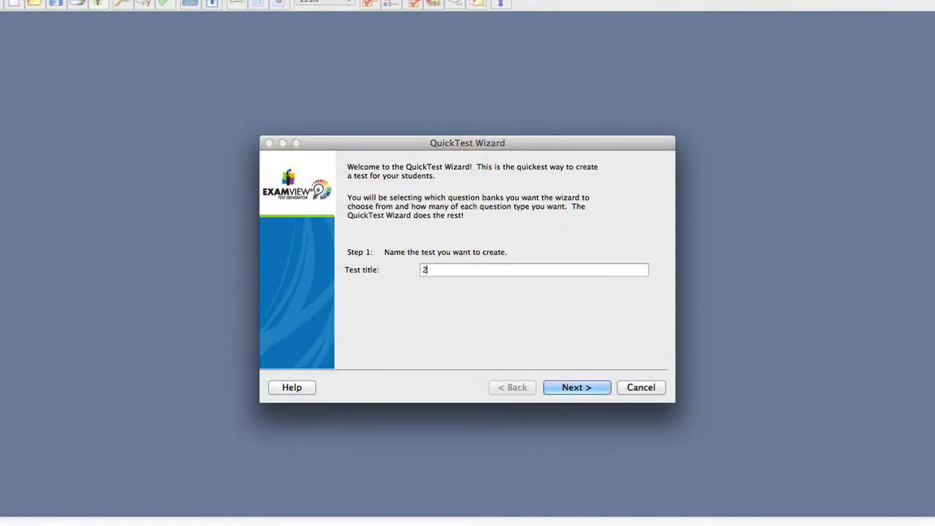
pyautogui.write('013')
pyautogui.write(' M')
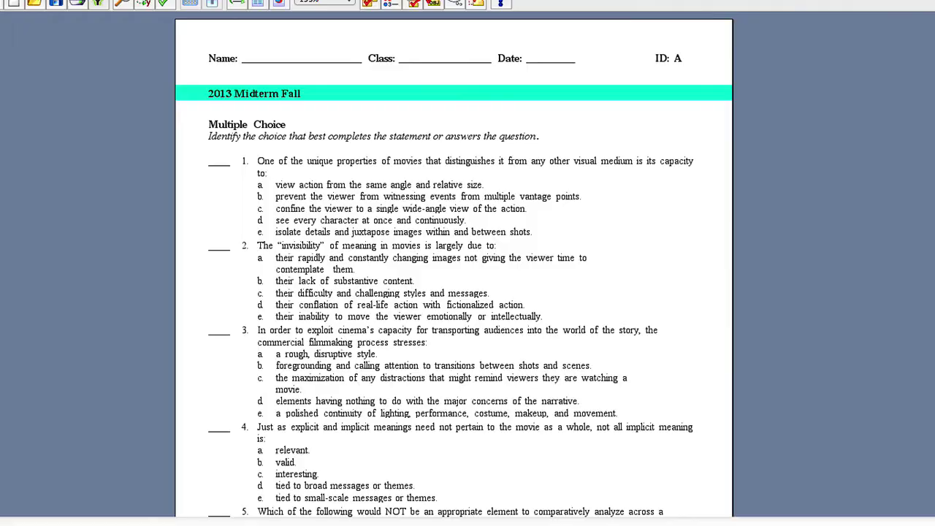
pyautogui.click(209, 11)
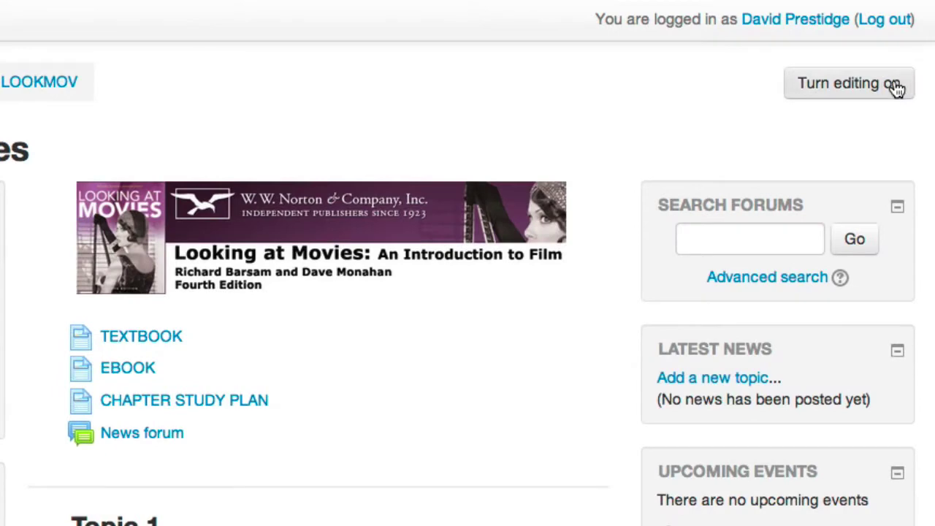
# Step: Turn course editing on and go to the question bank's Categories page
pyautogui.click(897, 87)
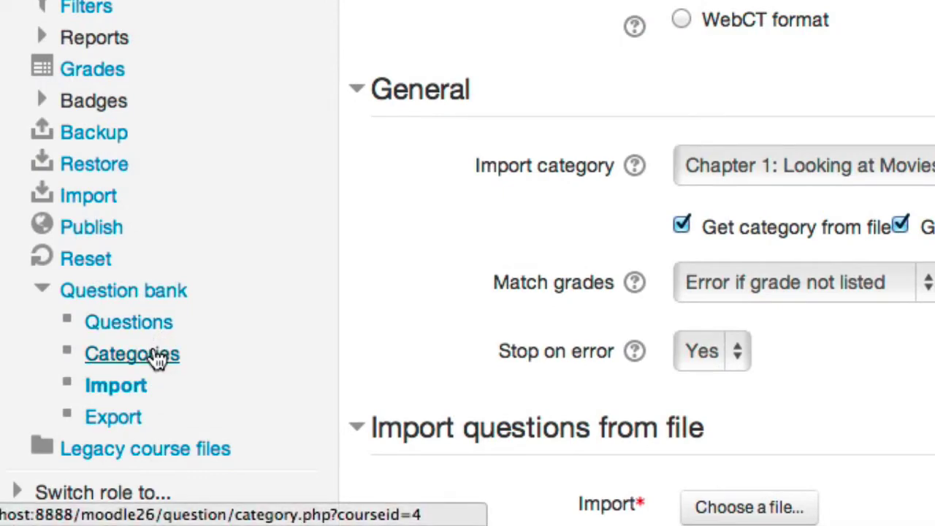
pyautogui.click(158, 356)
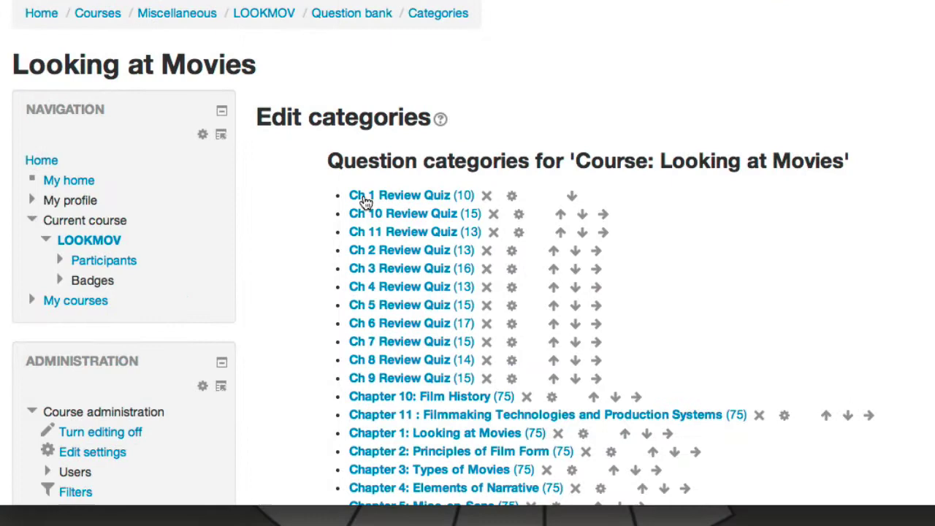
pyautogui.scroll(-5, 348, 197)
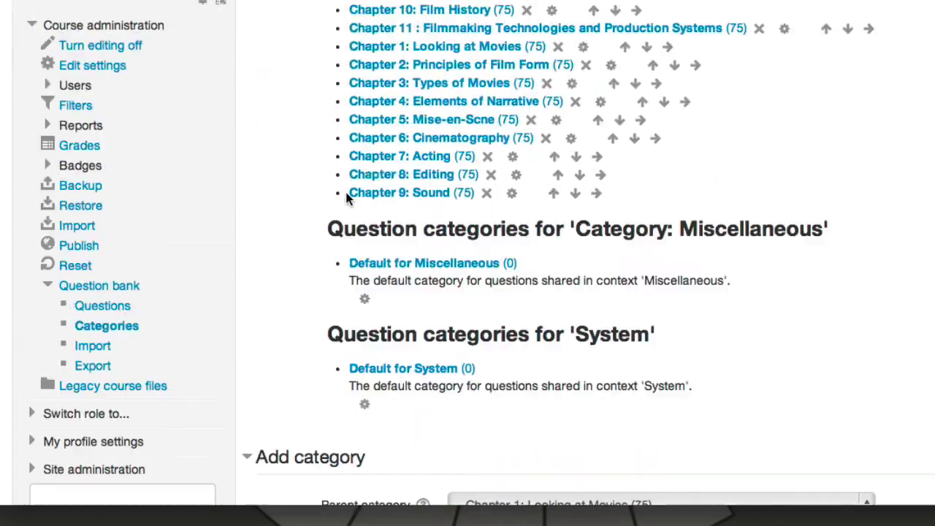
pyautogui.scroll(-1, 348, 197)
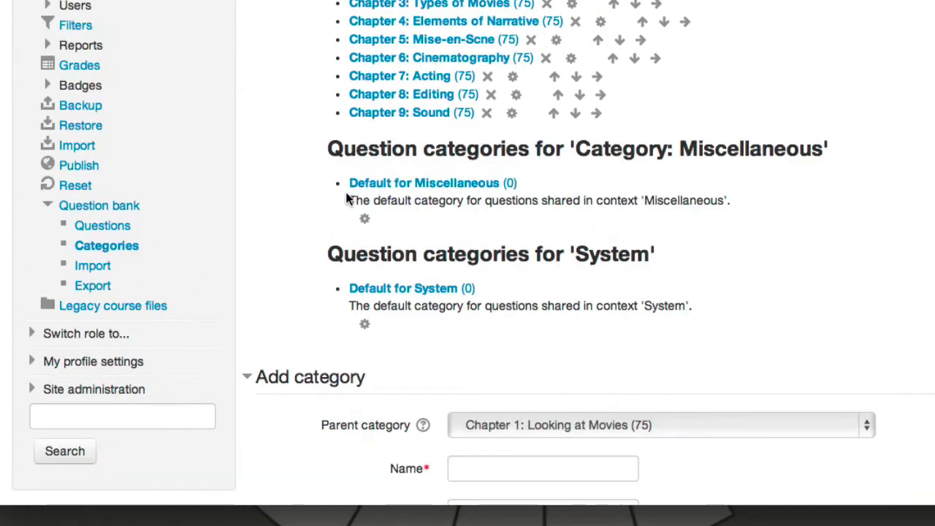
pyautogui.scroll(-2, 346, 195)
# Step: Create a '2013 Exams' question category with Top as its parent
pyautogui.click(479, 264)
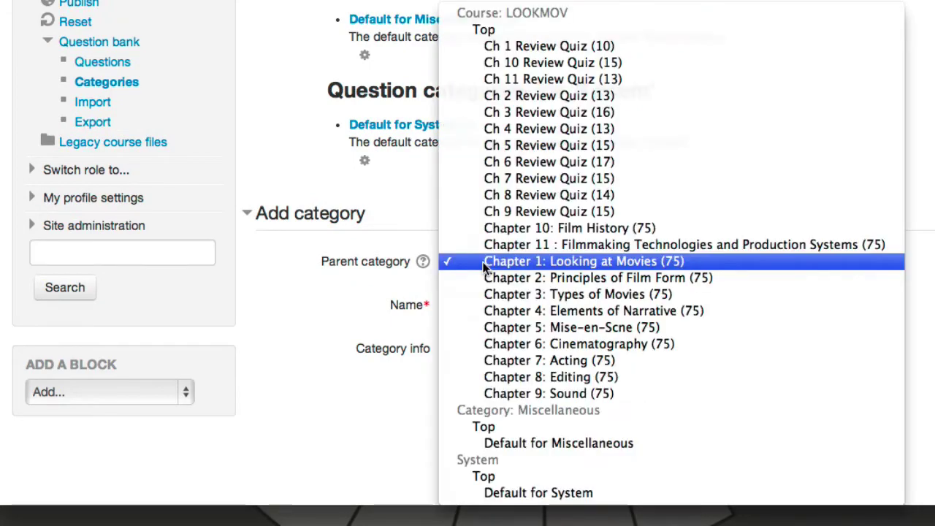
pyautogui.click(521, 32)
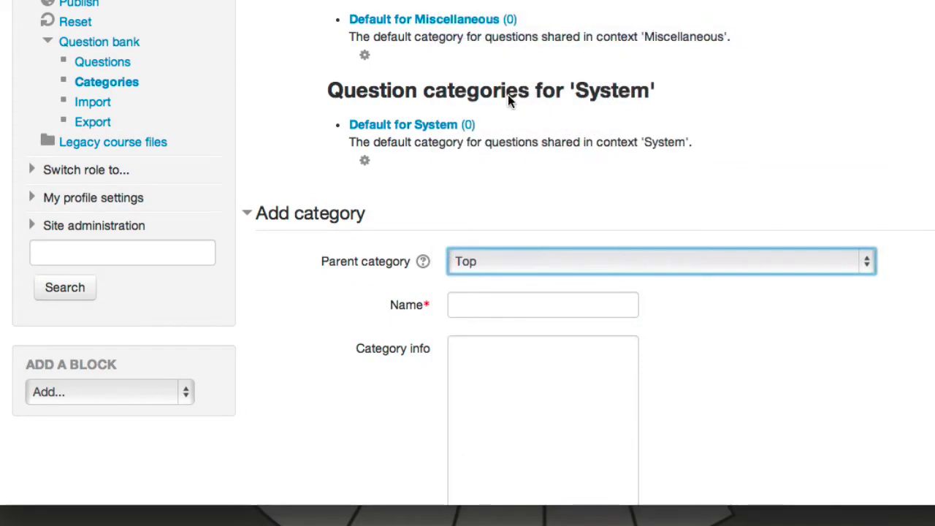
pyautogui.click(514, 303)
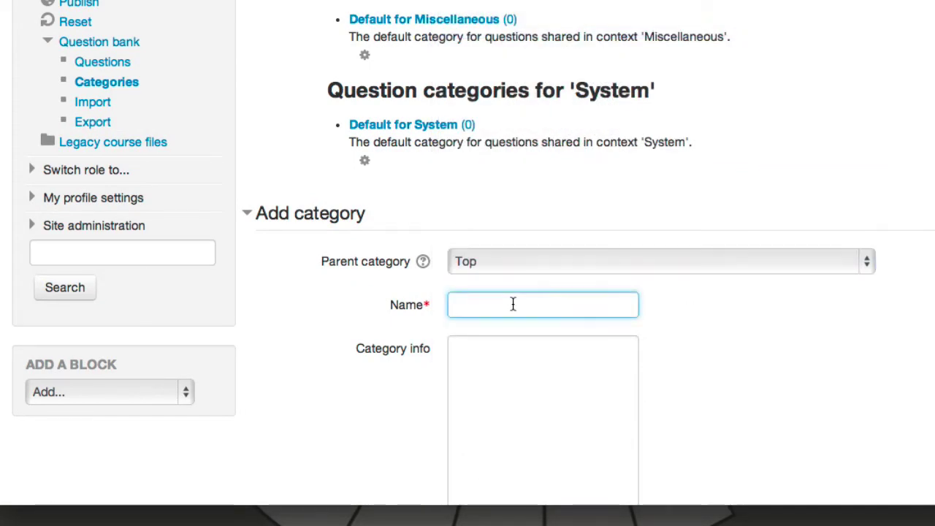
pyautogui.write('2013 Exams')
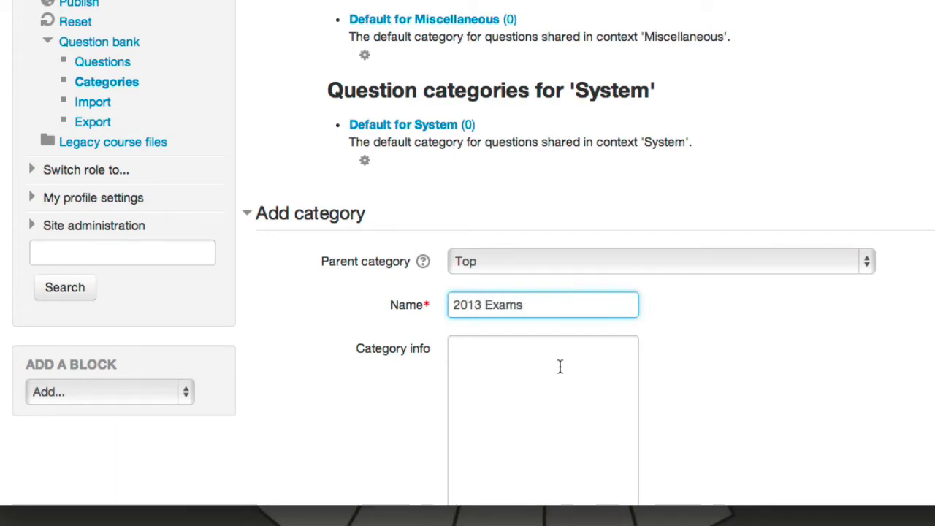
pyautogui.scroll(-5, 560, 366)
pyautogui.click(534, 413)
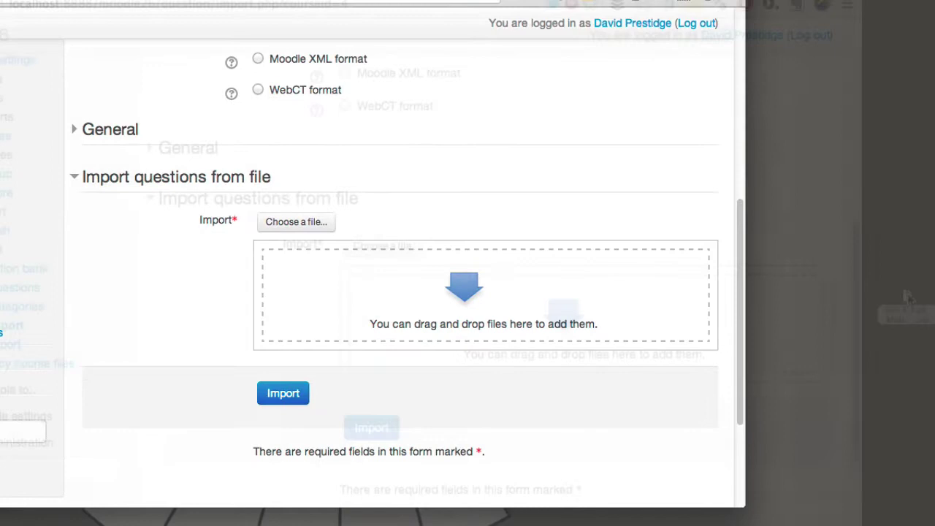
# Step: Upload 2013_Fall_Midterm.zip and import its questions into the question bank
pyautogui.moveTo(910, 300); pyautogui.dragTo(716, 309)
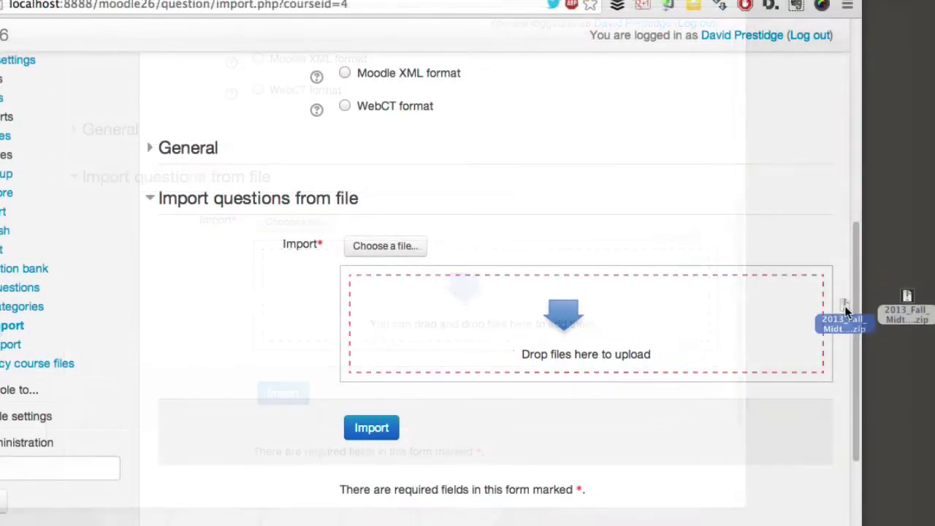
pyautogui.moveTo(601, 309); pyautogui.dragTo(601, 309)
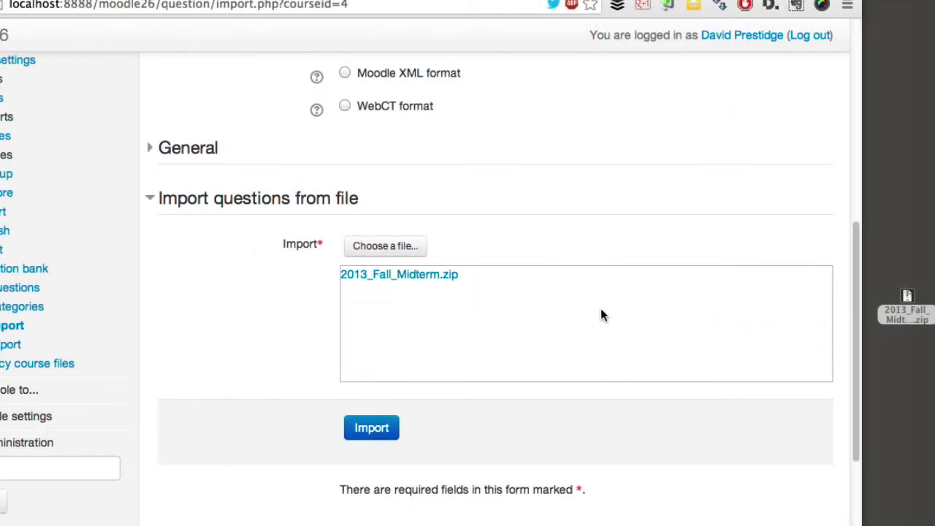
pyautogui.click(369, 432)
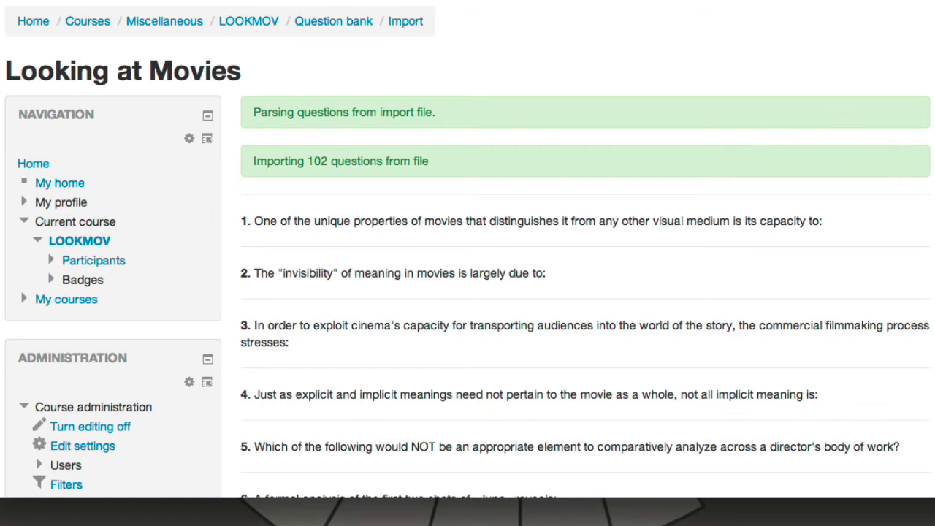
# Step: Review the import results down to question 102
pyautogui.scroll(-3, 468, 248)
pyautogui.scroll(-3, 467, 249)
pyautogui.scroll(-6, 468, 249)
pyautogui.scroll(-3, 468, 248)
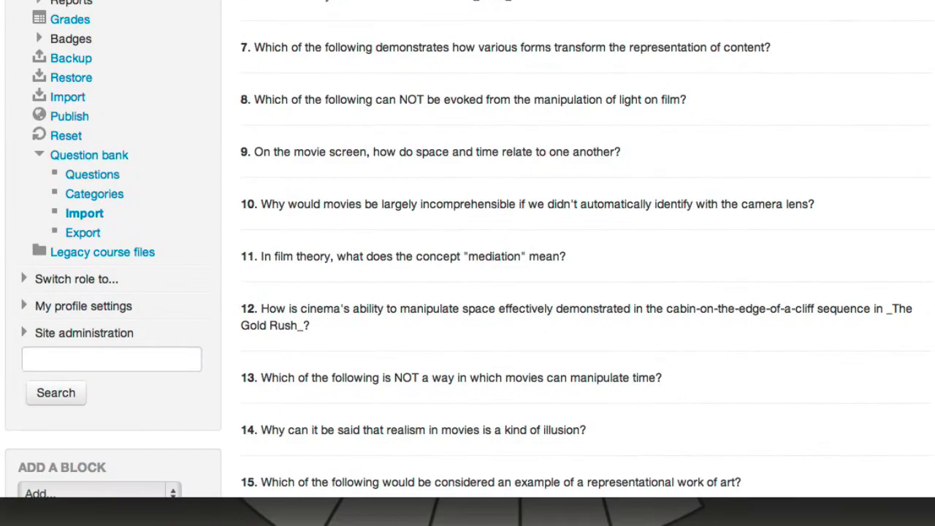
pyautogui.scroll(-6, 468, 249)
pyautogui.scroll(-4, 468, 248)
pyautogui.scroll(-5, 928, 110)
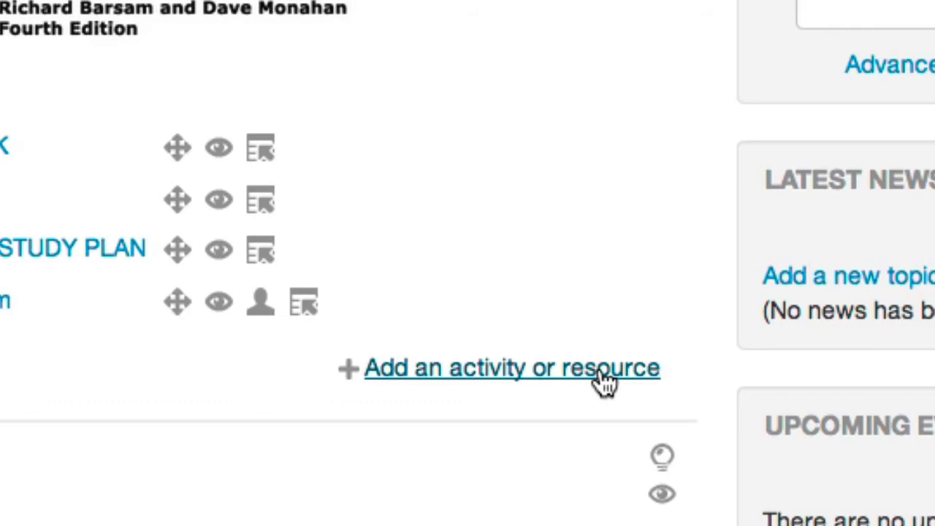
# Step: Add a new Quiz activity to the Looking at Movies course
pyautogui.click(604, 369)
pyautogui.moveTo(493, 136); pyautogui.dragTo(492, 263)
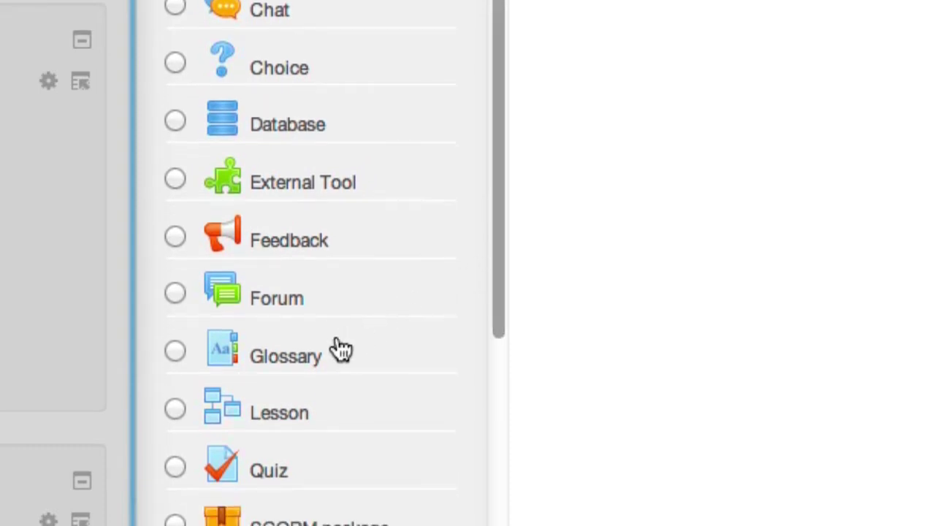
pyautogui.click(255, 491)
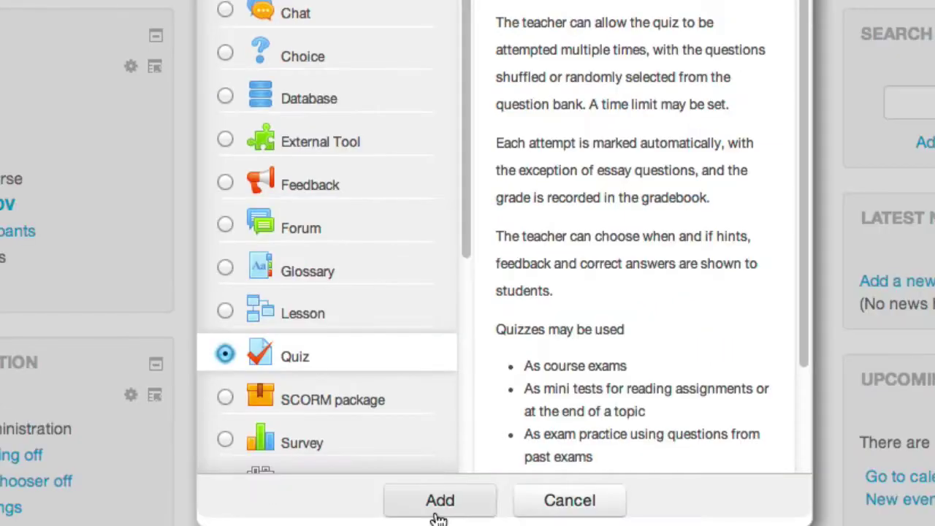
pyautogui.click(437, 514)
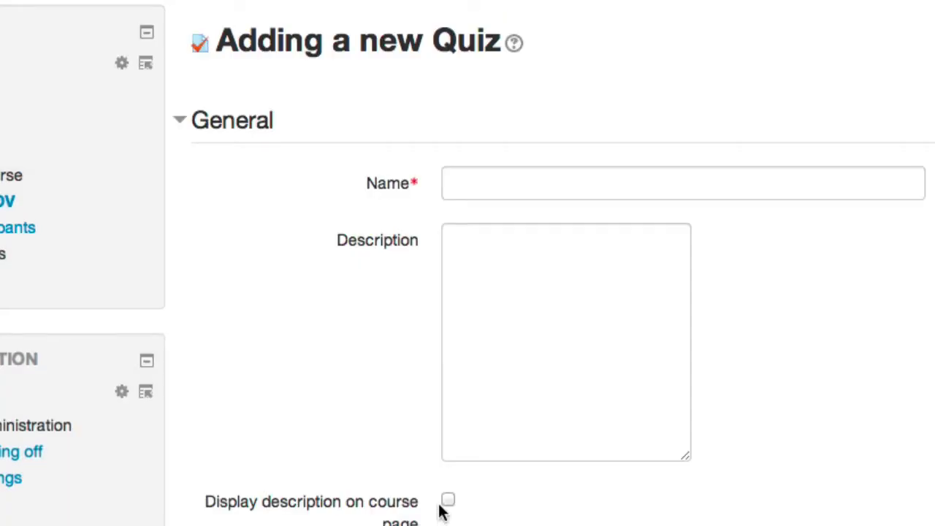
# Step: Name the quiz '2013 Midterm Fall' and look over its timing settings
pyautogui.click(581, 185)
pyautogui.write('20')
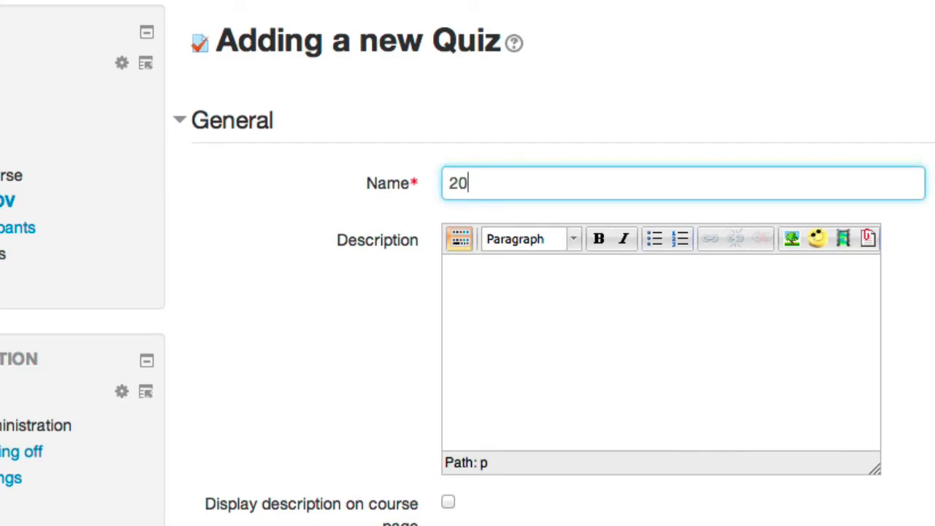
pyautogui.write('13 Mid')
pyautogui.scroll(-5, 735, 363)
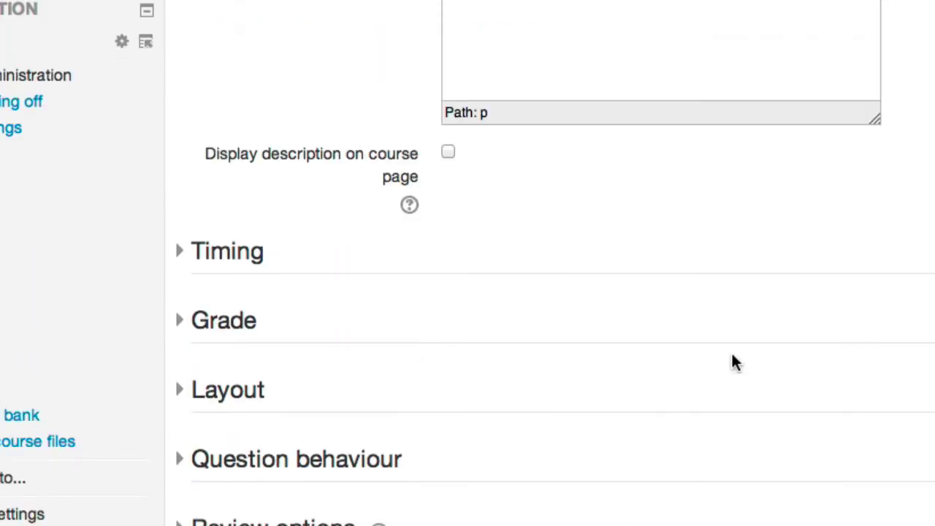
pyautogui.click(186, 256)
pyautogui.click(182, 255)
pyautogui.scroll(2, 188, 261)
pyautogui.scroll(-6, 188, 261)
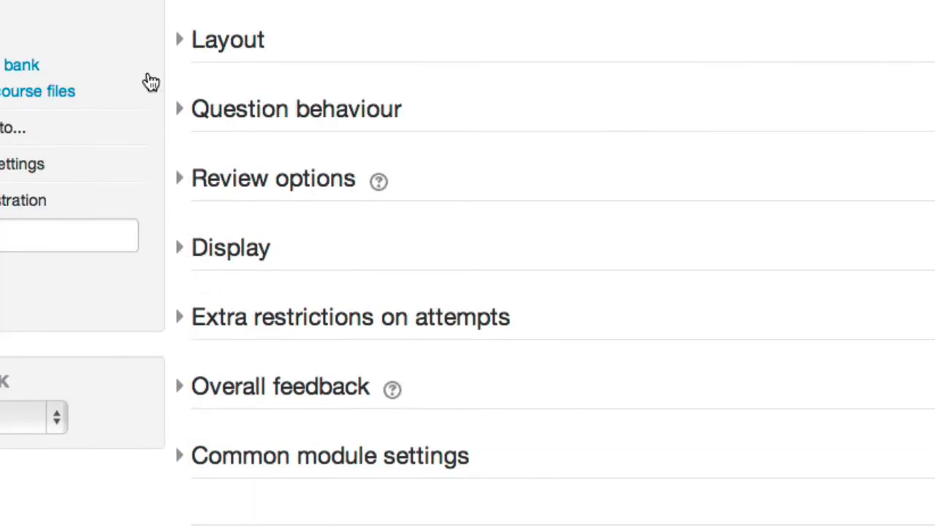
# Step: Enable shuffle within questions under question behaviour and save the quiz
pyautogui.click(178, 110)
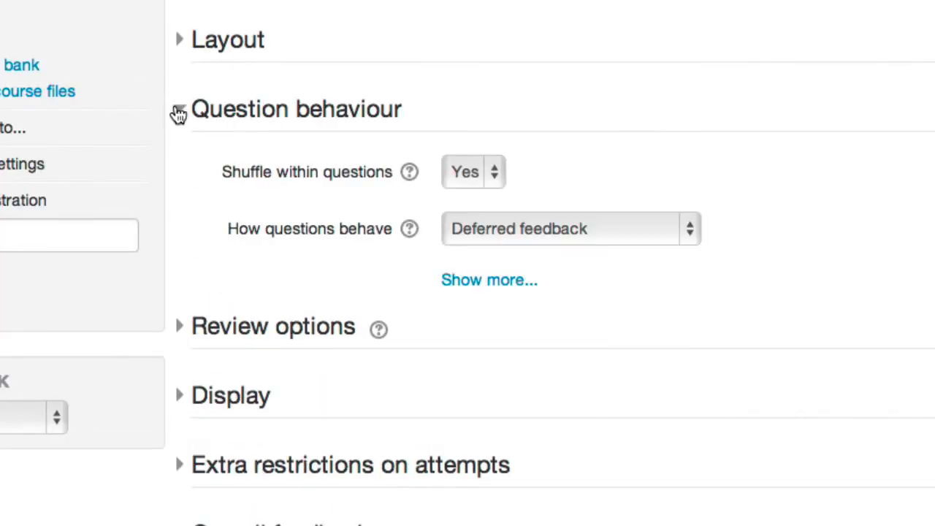
pyautogui.click(487, 175)
pyautogui.scroll(-5, 620, 212)
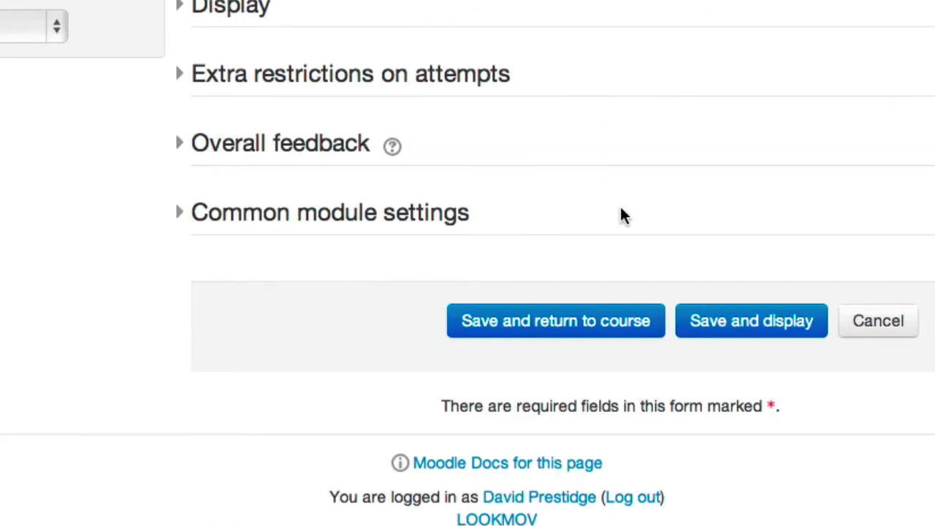
pyautogui.click(703, 320)
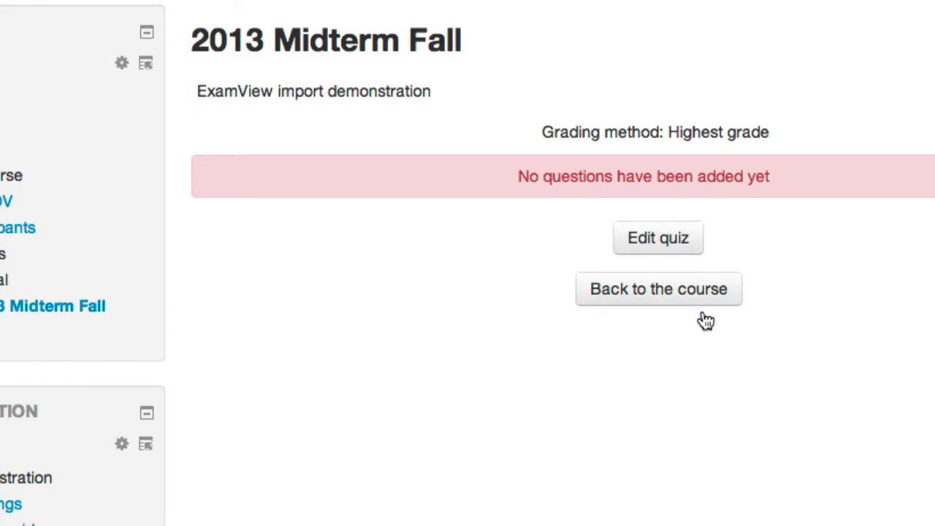
# Step: Add all 102 questions from the 2013 Fall Midterm category to the quiz
pyautogui.click(669, 251)
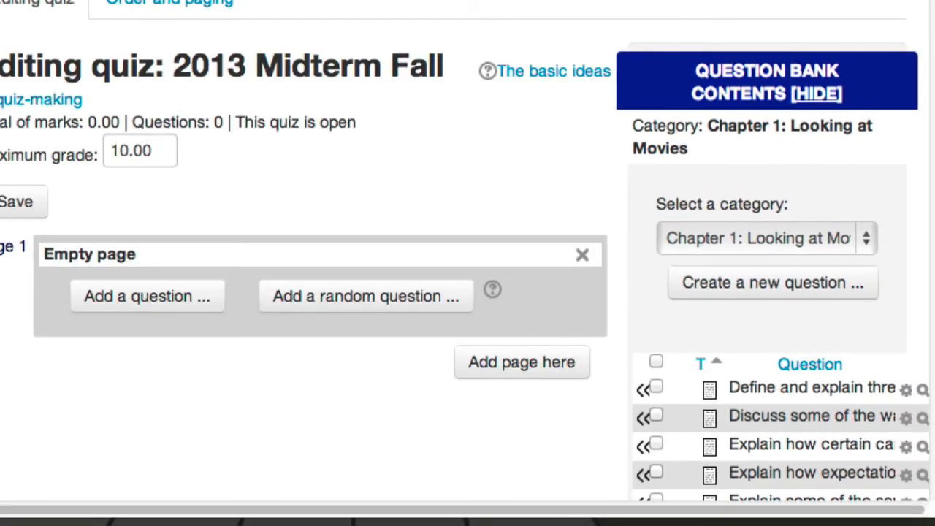
pyautogui.scroll(-2, 795, 26)
pyautogui.scroll(-3, 795, 27)
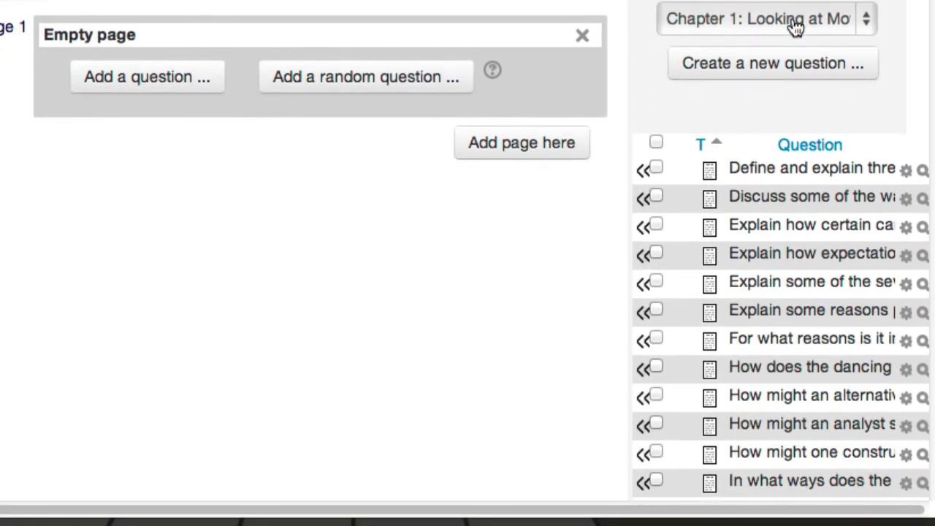
pyautogui.click(796, 18)
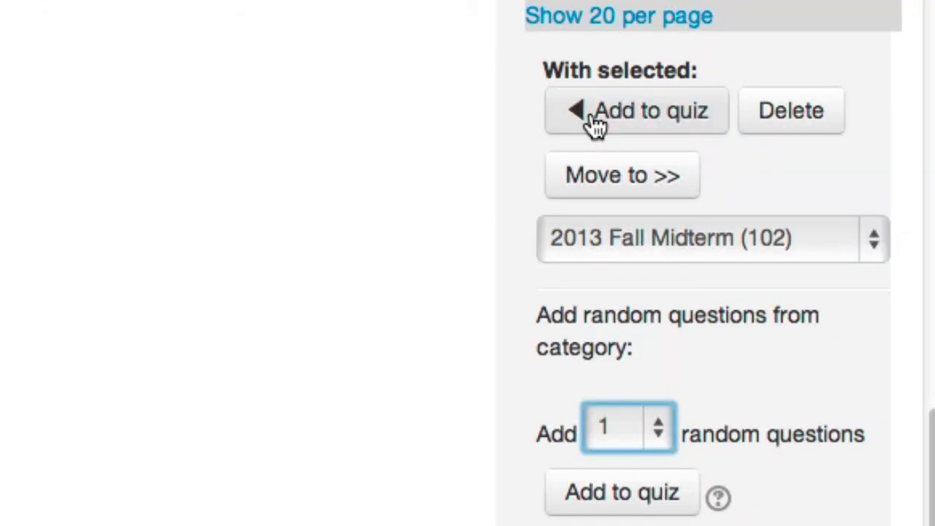
pyautogui.click(595, 124)
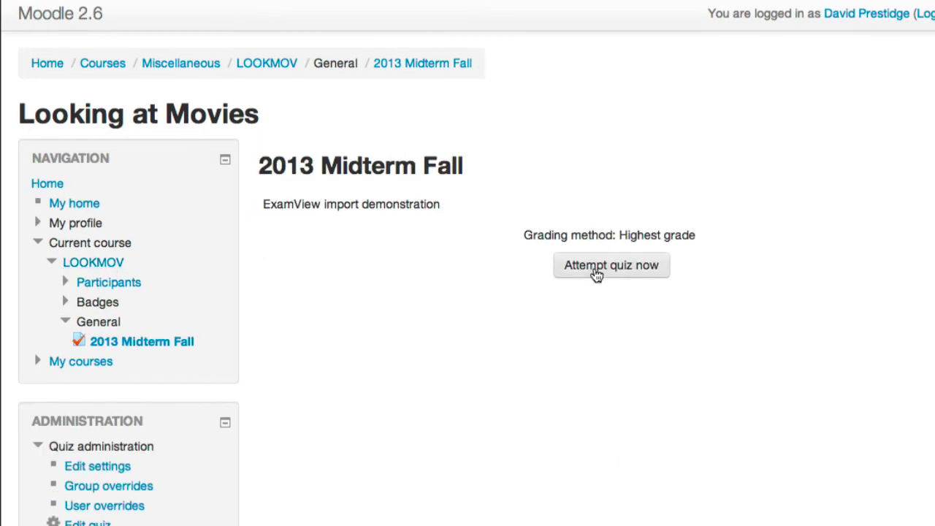
# Step: Preview the quiz, stepping through questions and answering question 34 with option d
pyautogui.click(597, 274)
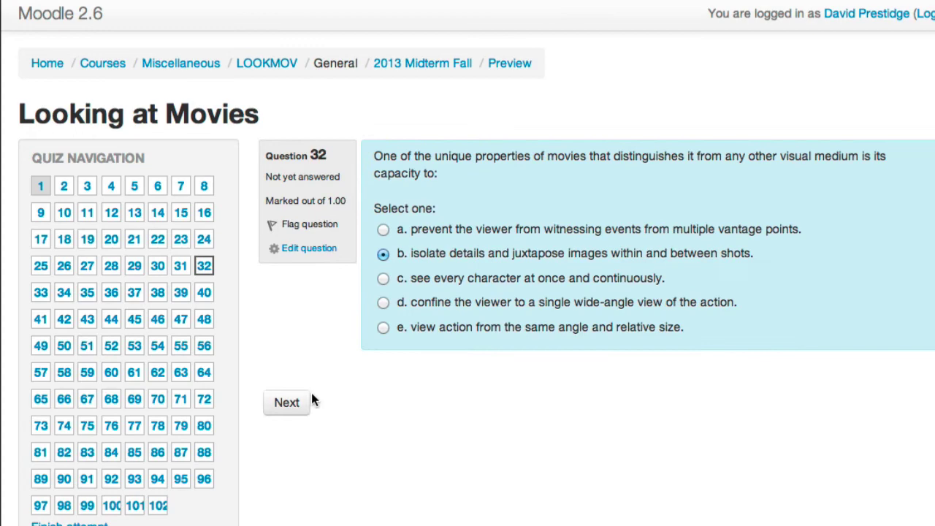
pyautogui.click(302, 410)
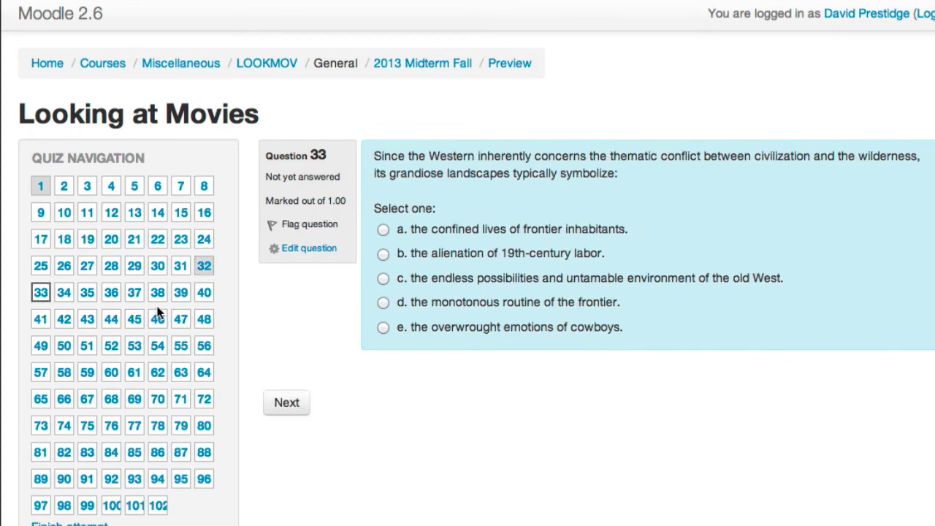
pyautogui.click(68, 299)
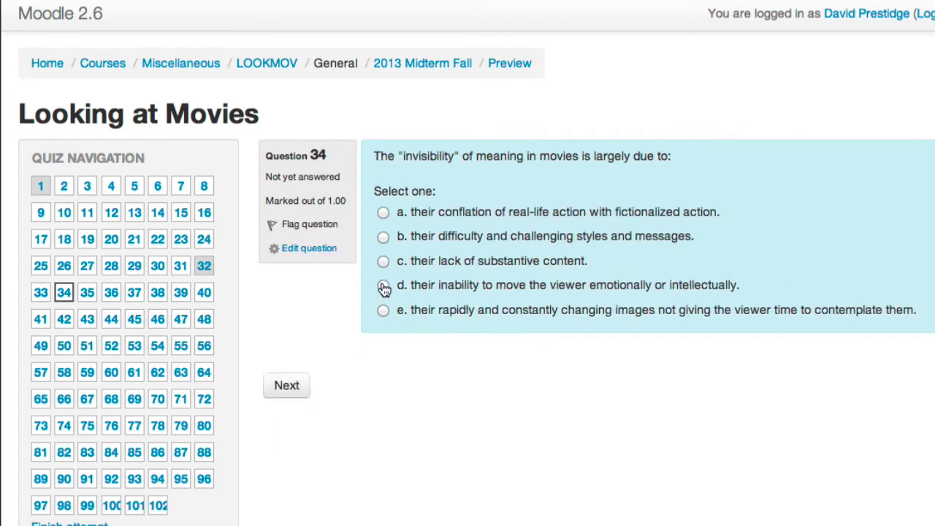
pyautogui.click(384, 286)
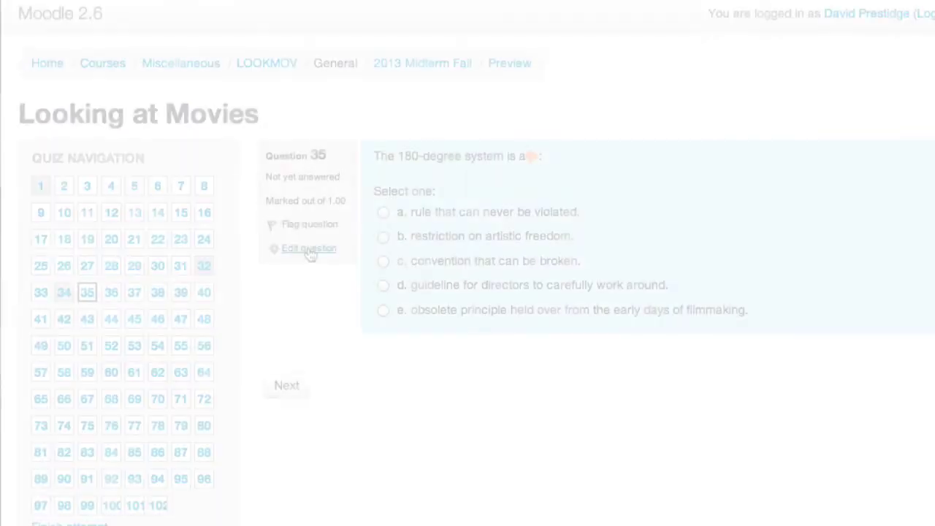
# Step: Open 'The 180-degree system is a(n):' for editing and review its answer choices
pyautogui.click(309, 249)
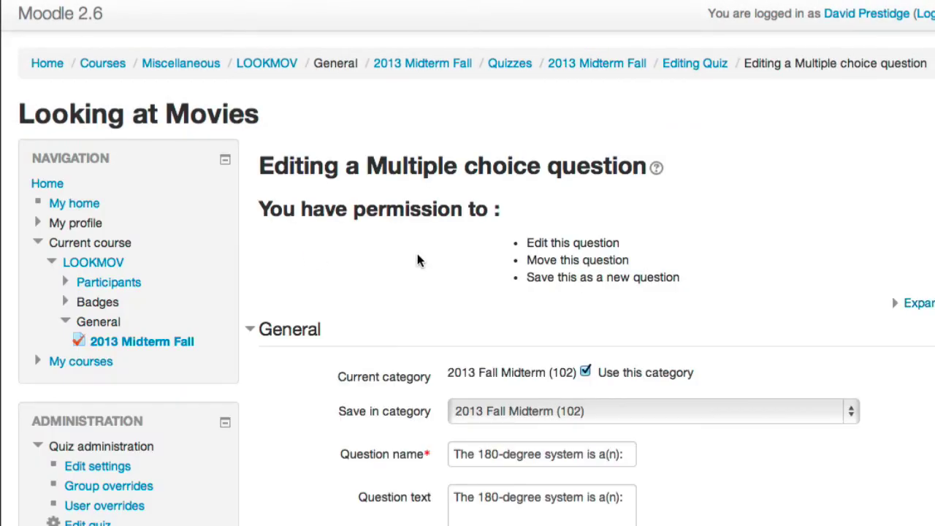
pyautogui.scroll(-1, 563, 333)
pyautogui.scroll(-1, 563, 333)
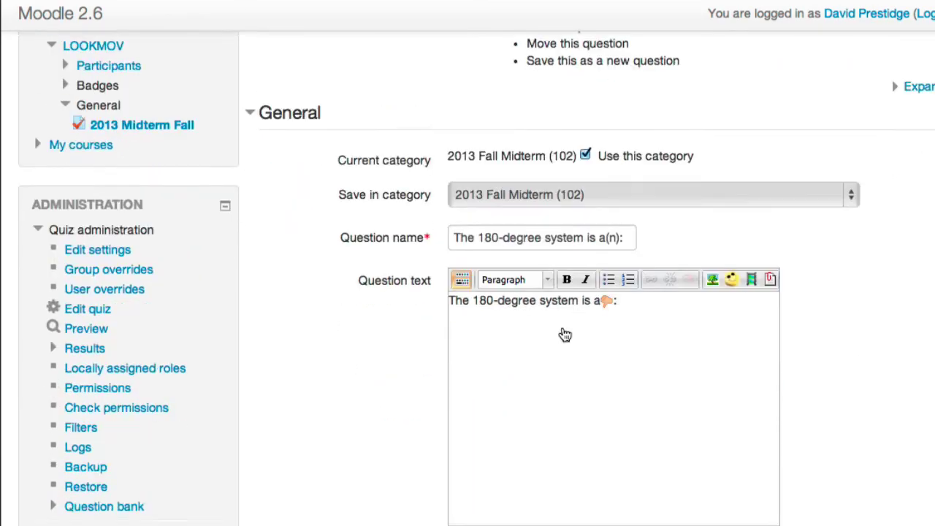
pyautogui.scroll(-4, 563, 333)
pyautogui.scroll(-8, 563, 333)
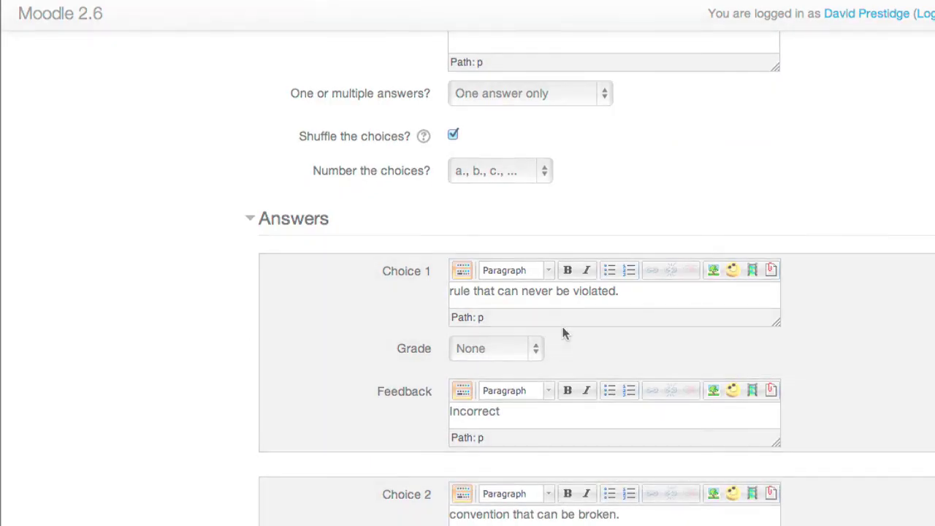